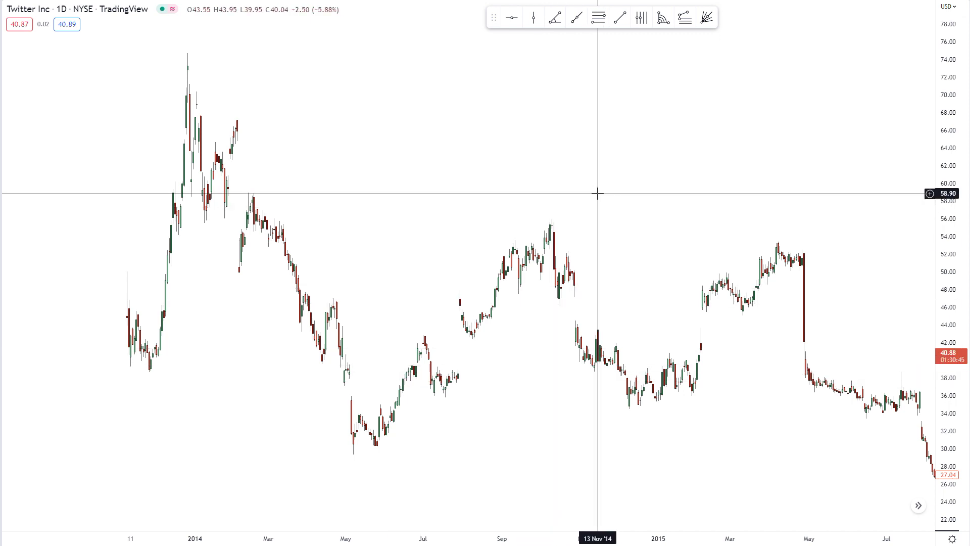
Draw two rays, one from the early May 2014 low and one from the 27 May 2014 low, both through the 1 July 2014 high.
left_click(575, 20)
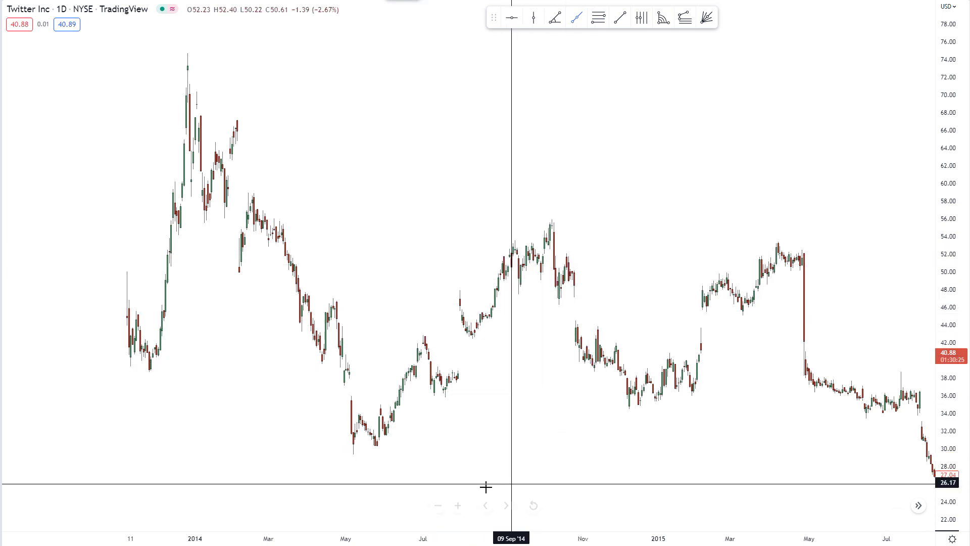
left_click(577, 21)
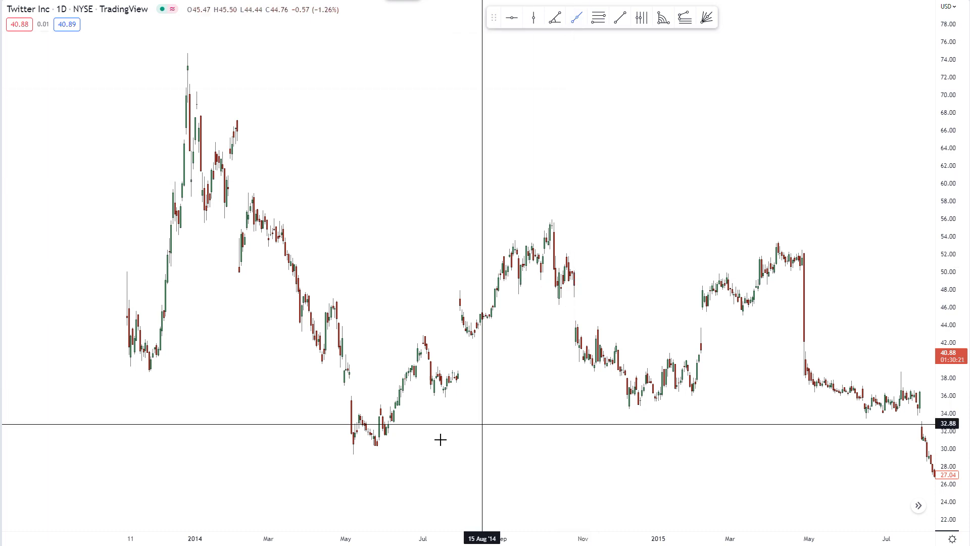
left_click(354, 453)
left_click(421, 338)
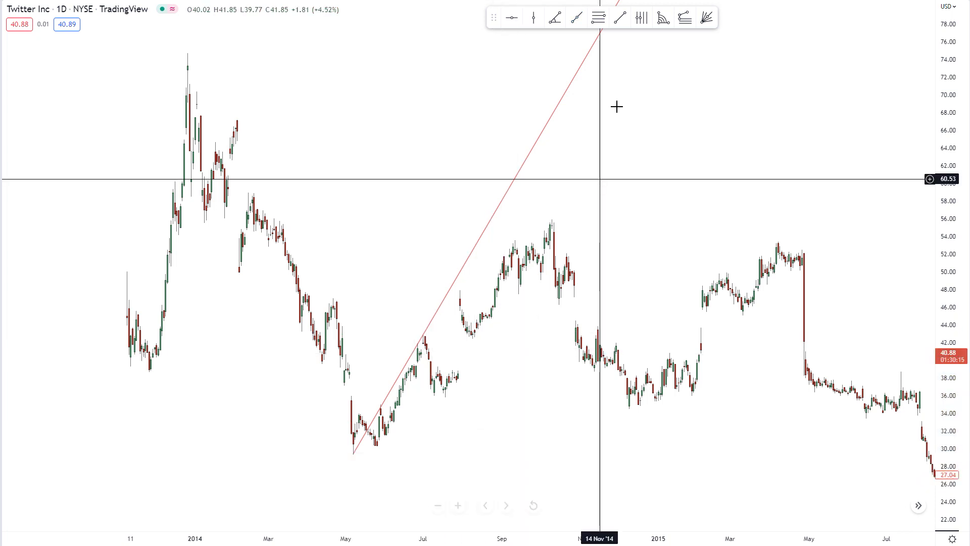
left_click(377, 445)
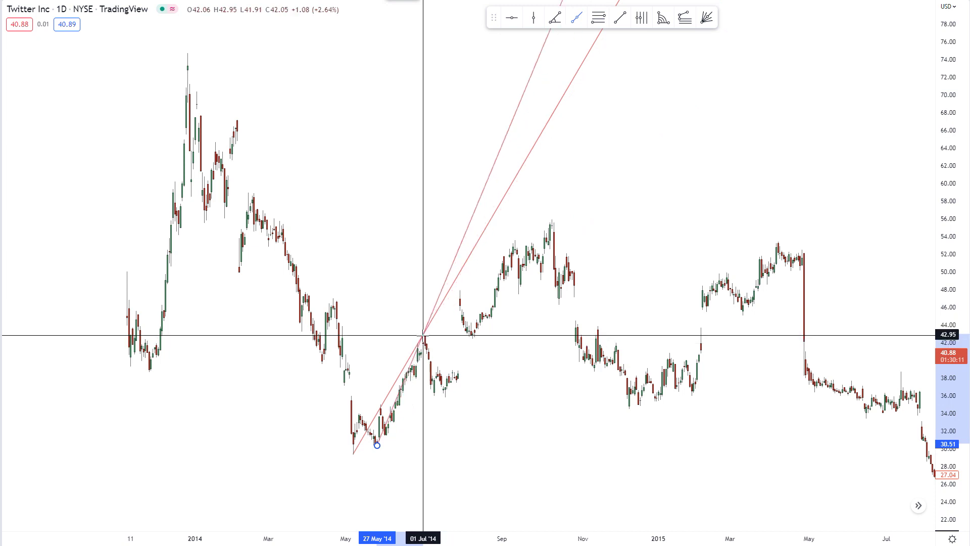
left_click(423, 335)
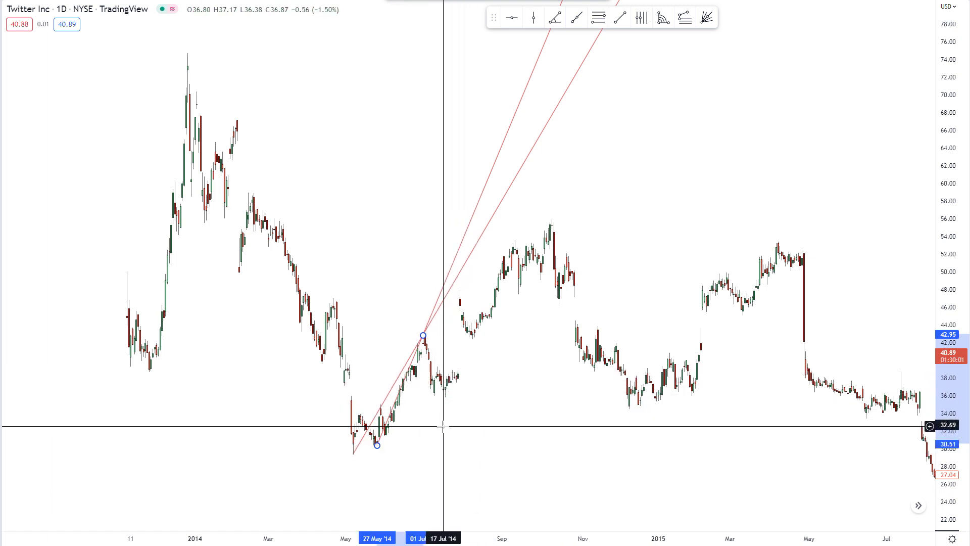
Shift the two rays, keeping their slopes, onto the two successive pullback lows of July 2014.
scroll(443, 427, "up", 5)
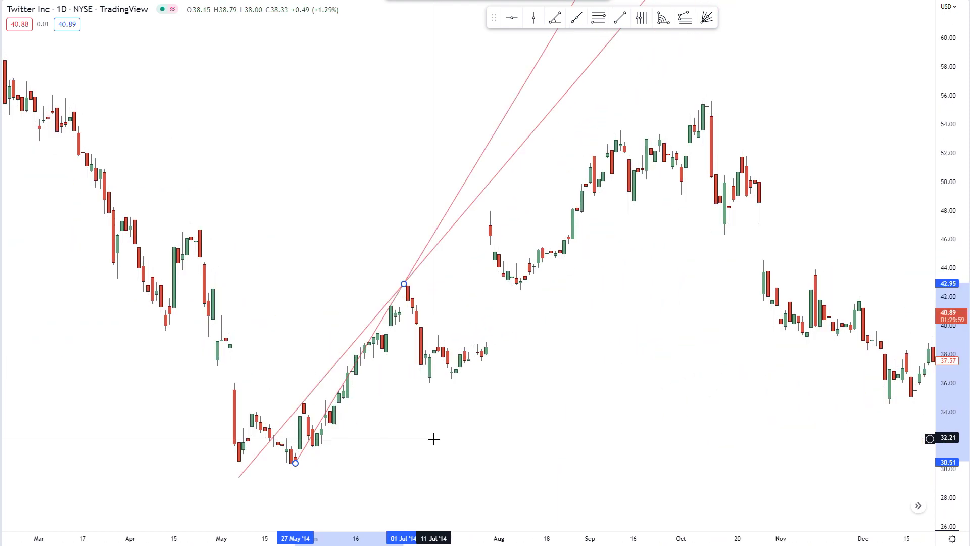
scroll(434, 439, "up", 1)
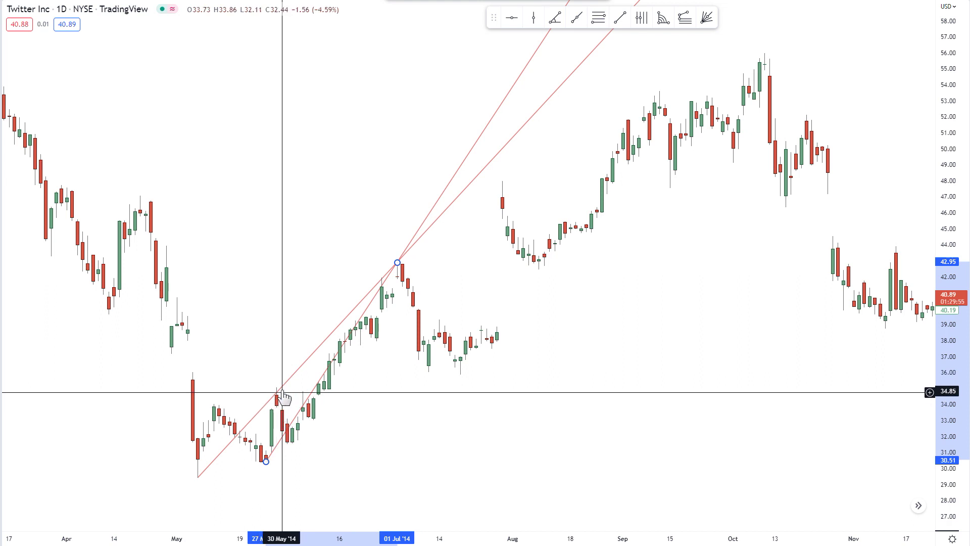
left_click_drag(292, 385, 413, 385)
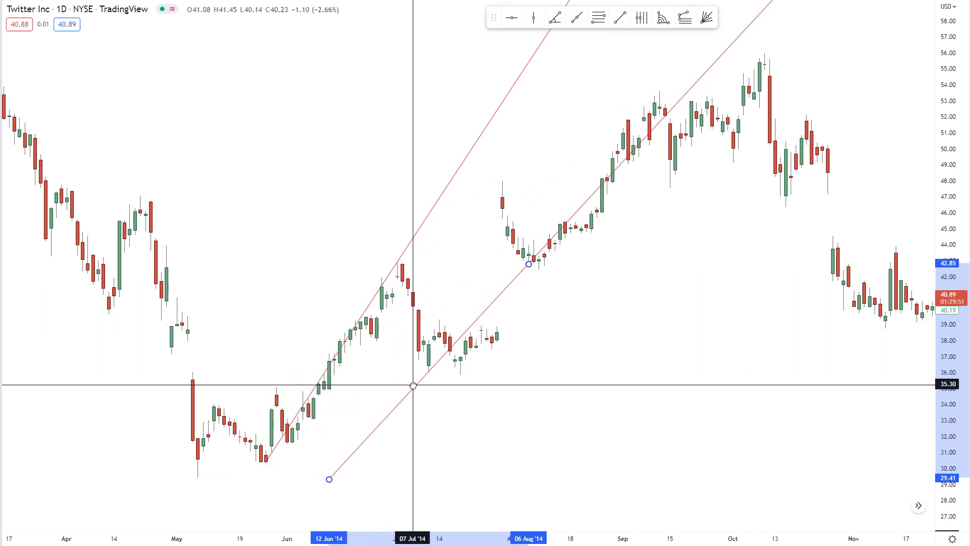
left_click_drag(334, 362, 439, 412)
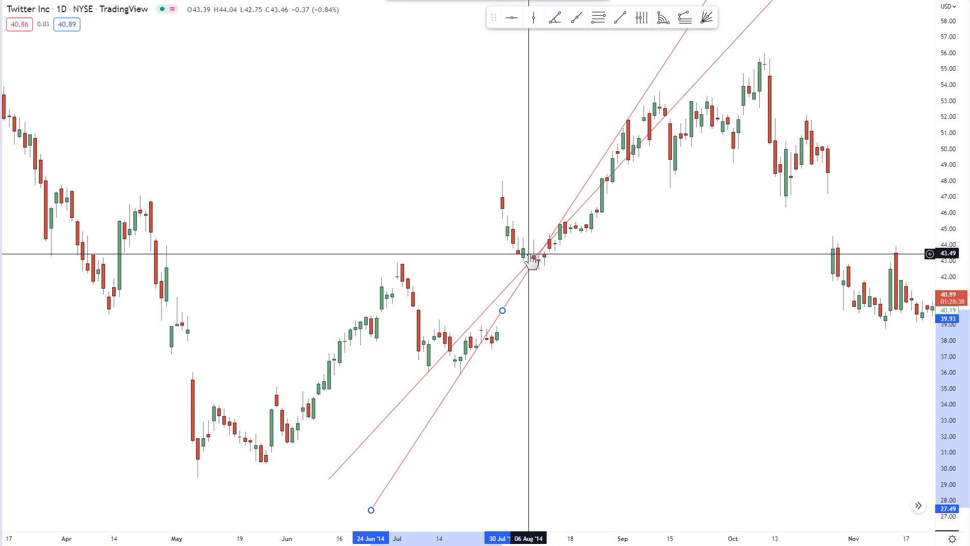
Delete both rays on the mid-2014 price swing.
key("Delete")
left_click(483, 318)
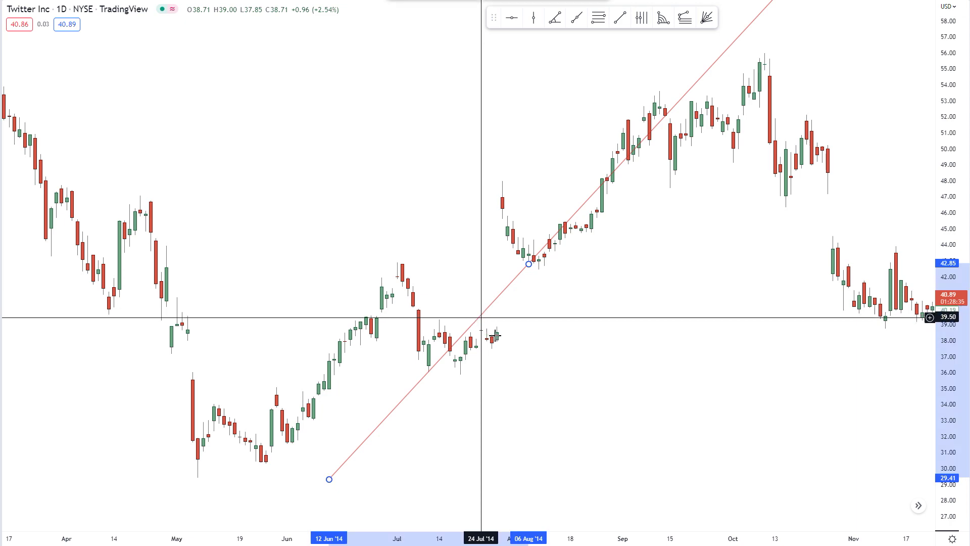
key("Delete")
Draw rays from the 9 December and 17 December 2014 lows, both through the 26 February 2015 high at about 50.01.
scroll(634, 390, "down", 2)
left_click_drag(630, 399, 268, 382)
left_click_drag(493, 456, 344, 506)
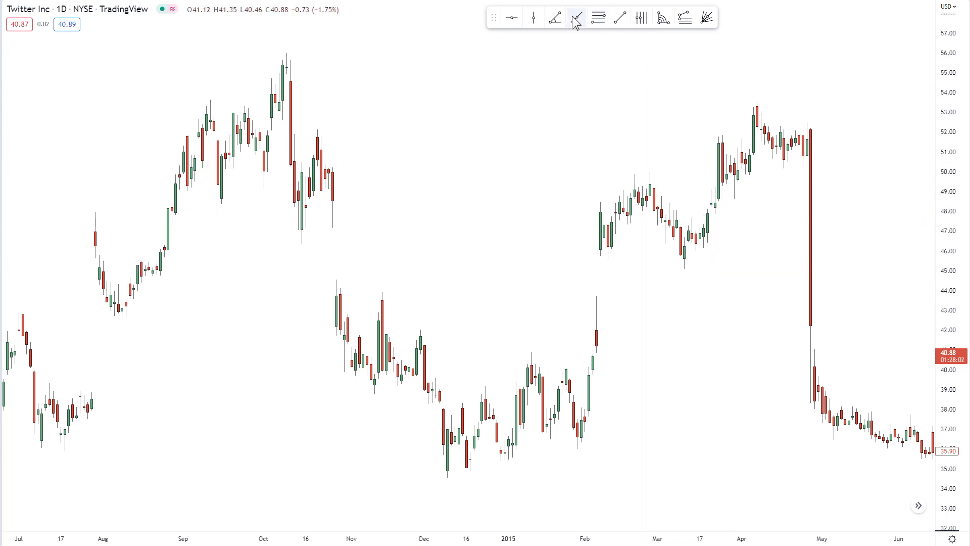
left_click(448, 476)
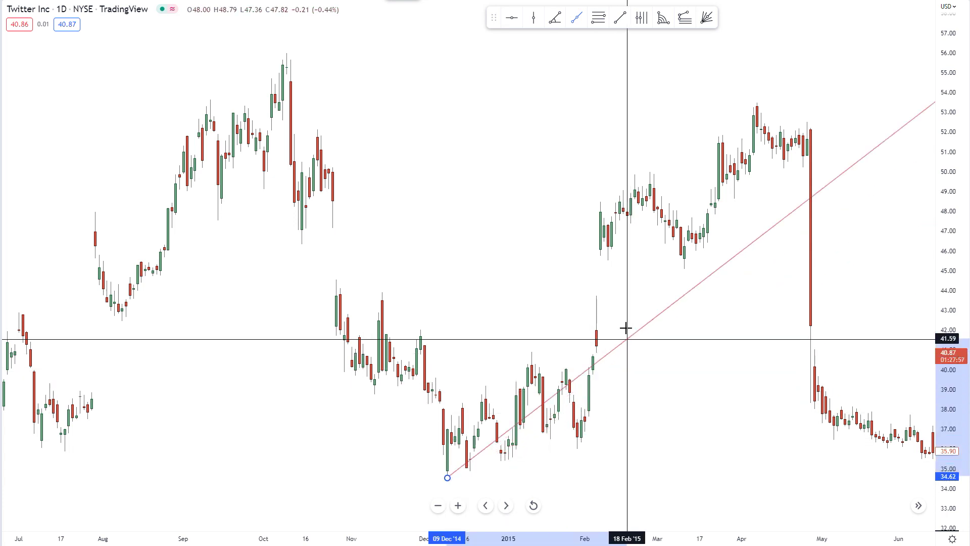
left_click(649, 172)
left_click(683, 339)
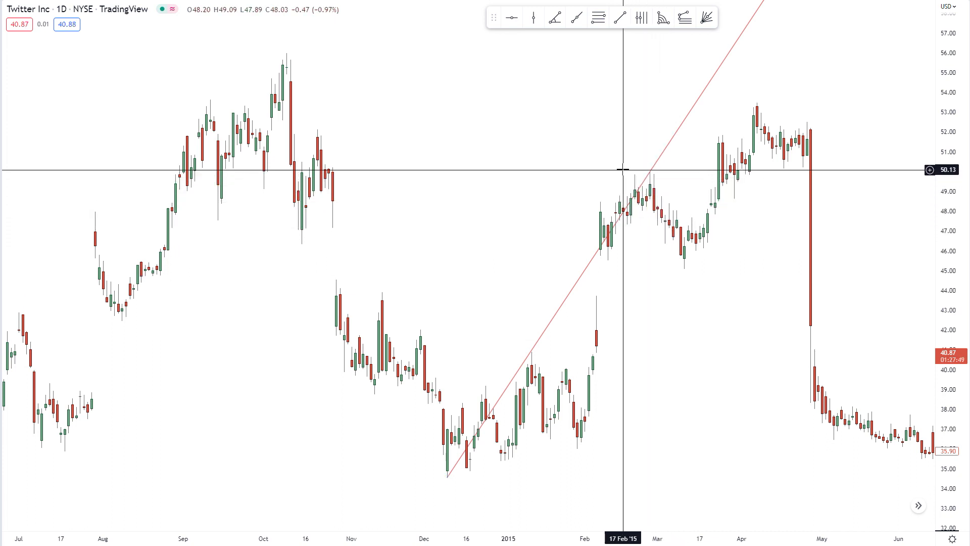
left_click(577, 18)
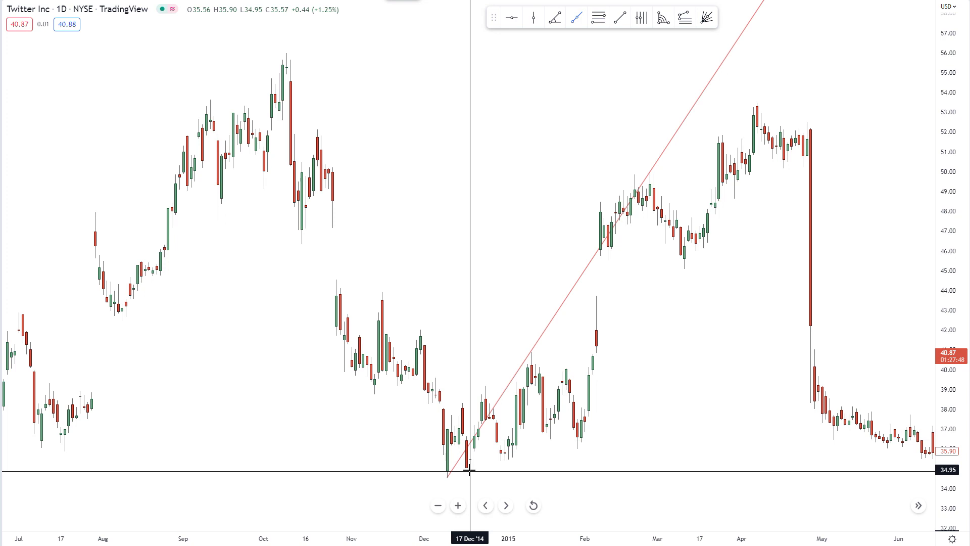
left_click(650, 172)
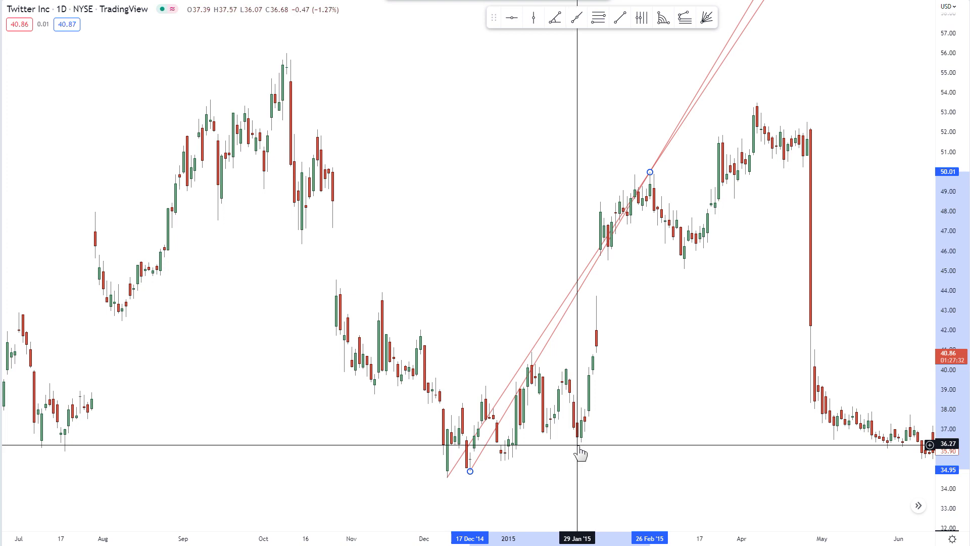
Shift the two rays, keeping their slopes, onto the mid- and late January 2015 lows and check the date where they cross.
left_click_drag(482, 435, 543, 449)
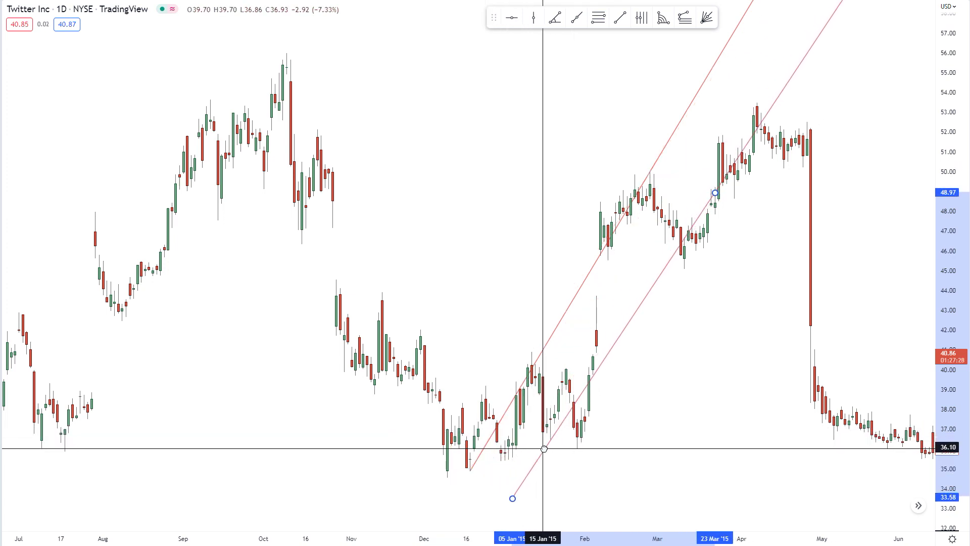
left_click_drag(502, 414, 566, 463)
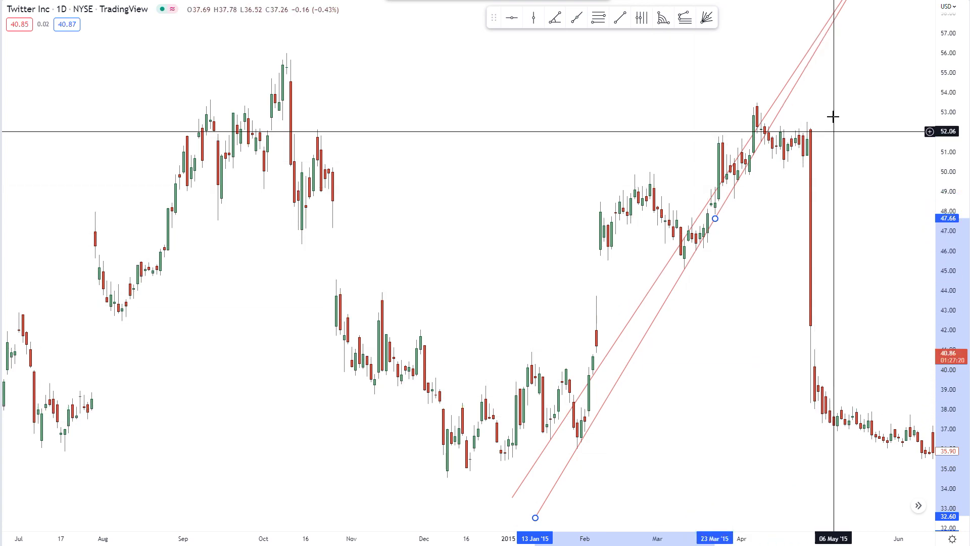
scroll(861, 256, "down", 3)
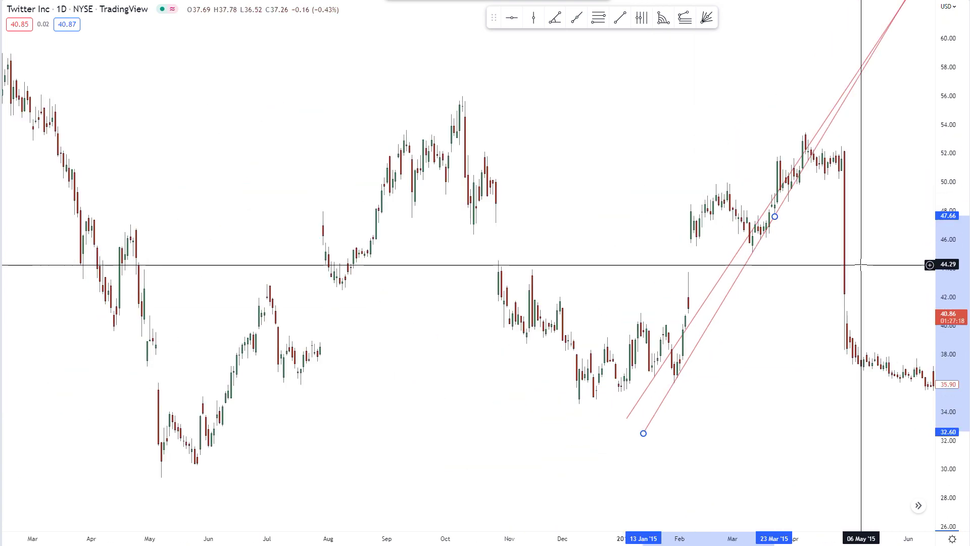
scroll(844, 379, "right", 3)
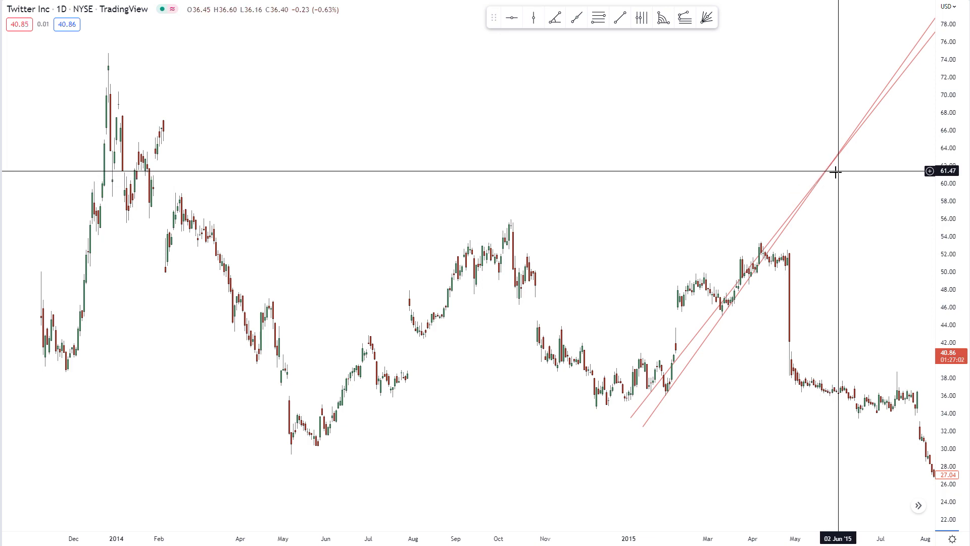
scroll(823, 259, "up", 5)
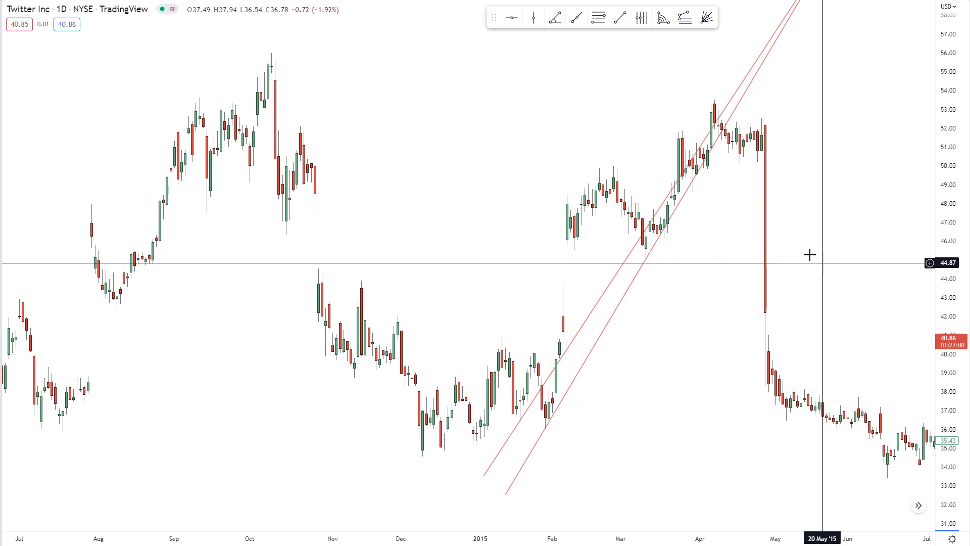
scroll(809, 254, "up", 3)
left_click_drag(942, 94, 933, 260)
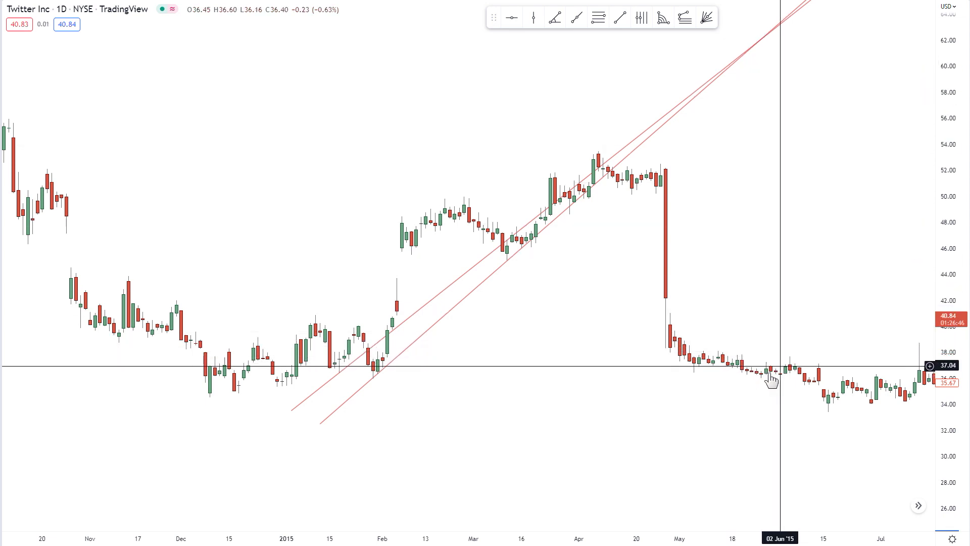
Delete both rays starting in January 2015.
scroll(464, 363, "down", 5)
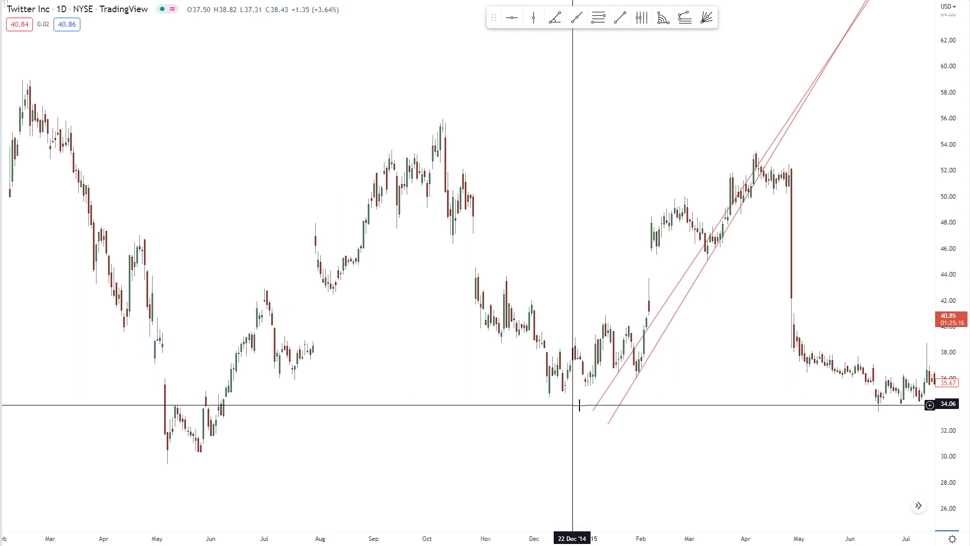
left_click(595, 408)
left_click_drag(596, 412, 618, 418)
key("Delete")
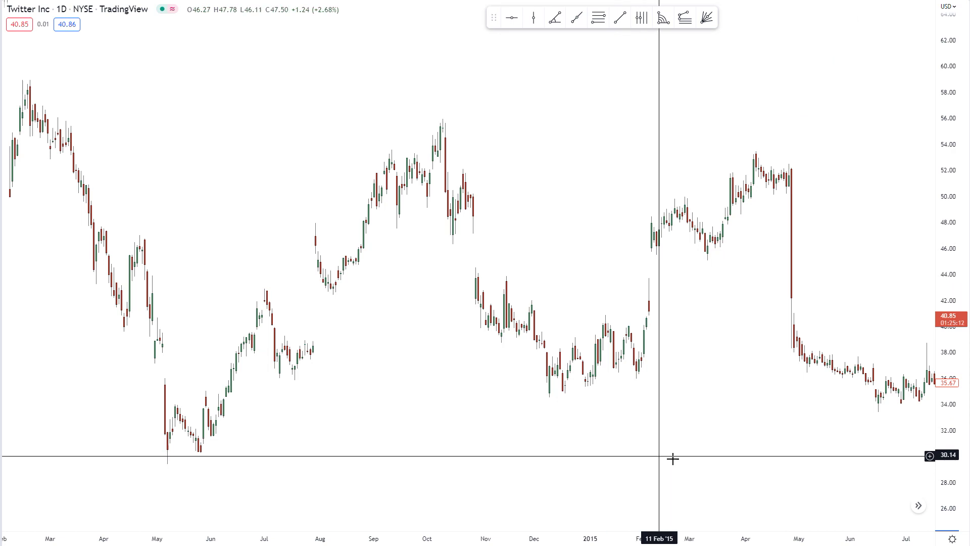
Examine the price history from 2014 to 2017 for another swing with two successive lows and a high.
scroll(682, 451, "down", 3)
left_click_drag(667, 445, 522, 473)
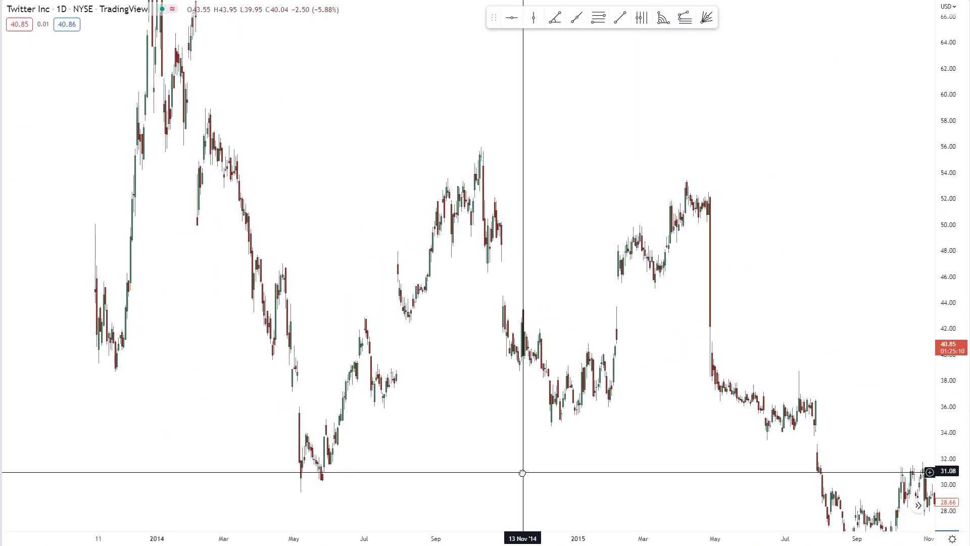
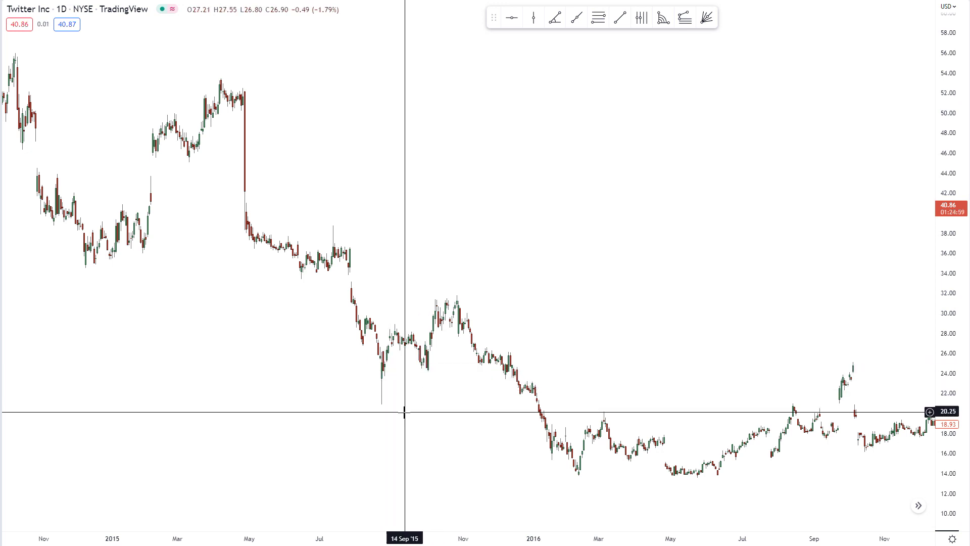
scroll(405, 411, "up", 5)
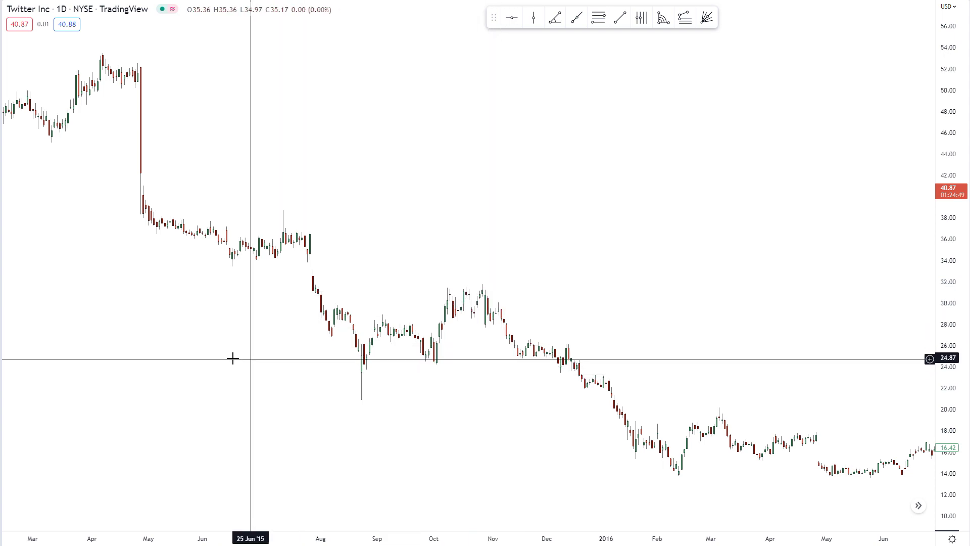
left_click_drag(249, 358, 530, 335)
left_click_drag(374, 368, 714, 350)
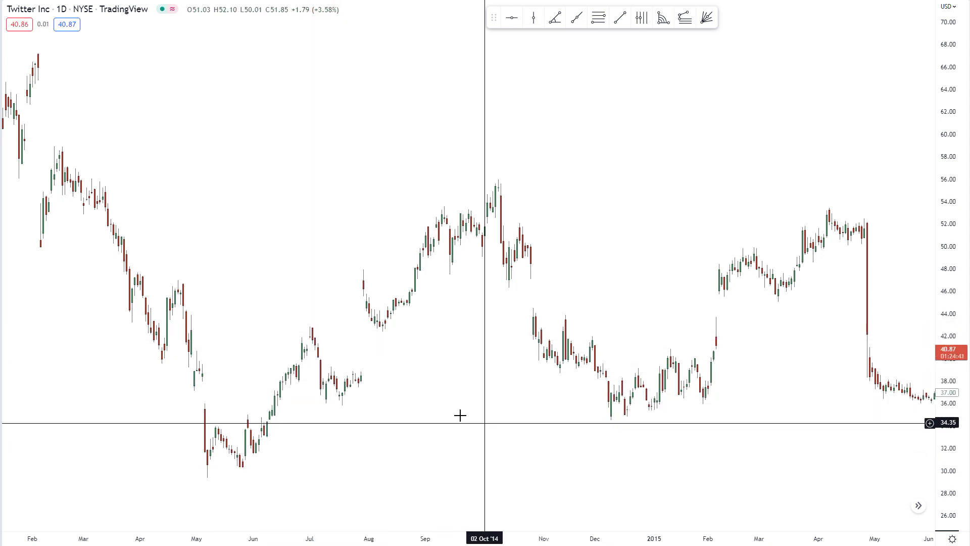
left_click_drag(412, 427, 134, 390)
left_click_drag(433, 424, 216, 393)
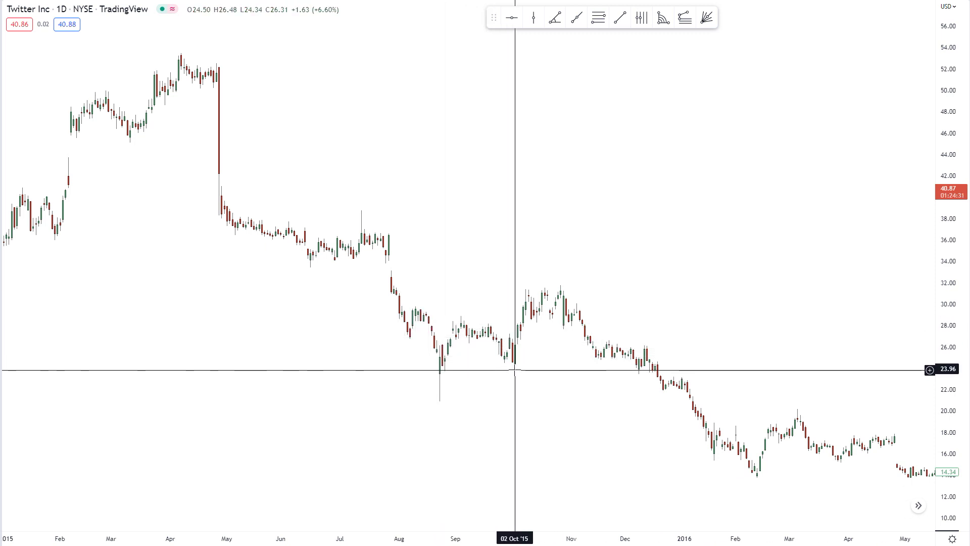
left_click_drag(470, 393, 342, 392)
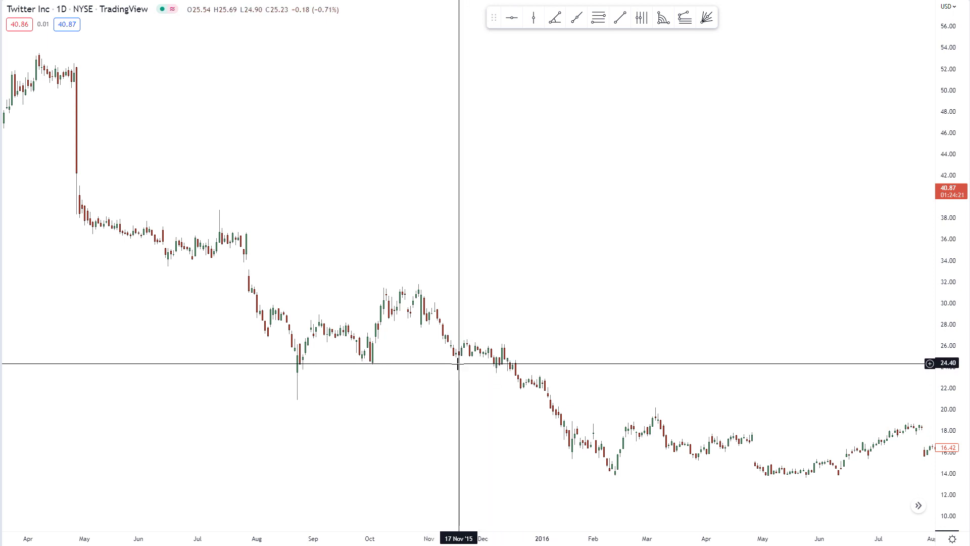
left_click_drag(510, 525, 289, 374)
scroll(354, 374, "down", 4)
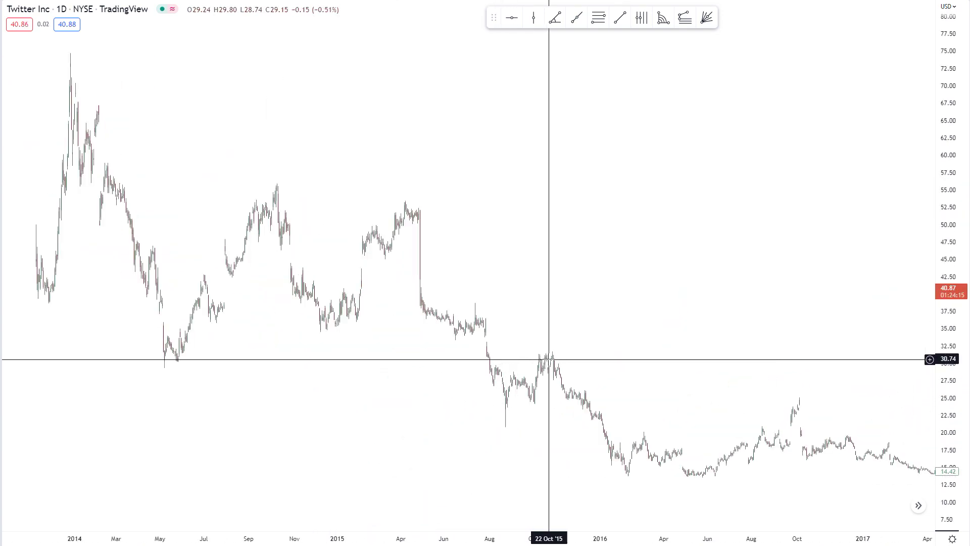
scroll(561, 359, "up", 2)
left_click_drag(568, 359, 247, 321)
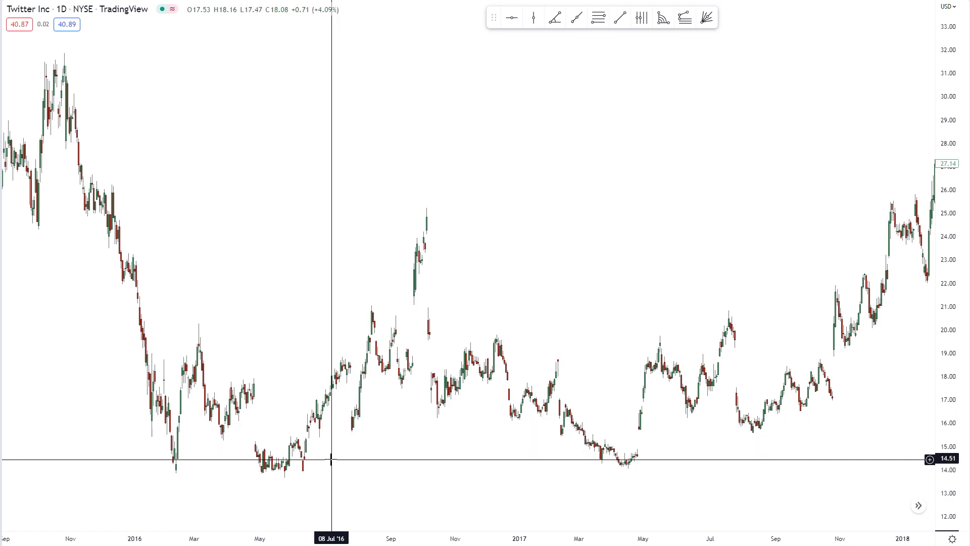
Draw rays from the 24 May 2016 low (13.73) and the 10 June 2016 low (14.00), both through the 19 July 2016 high at 18.90.
scroll(334, 460, "up", 6)
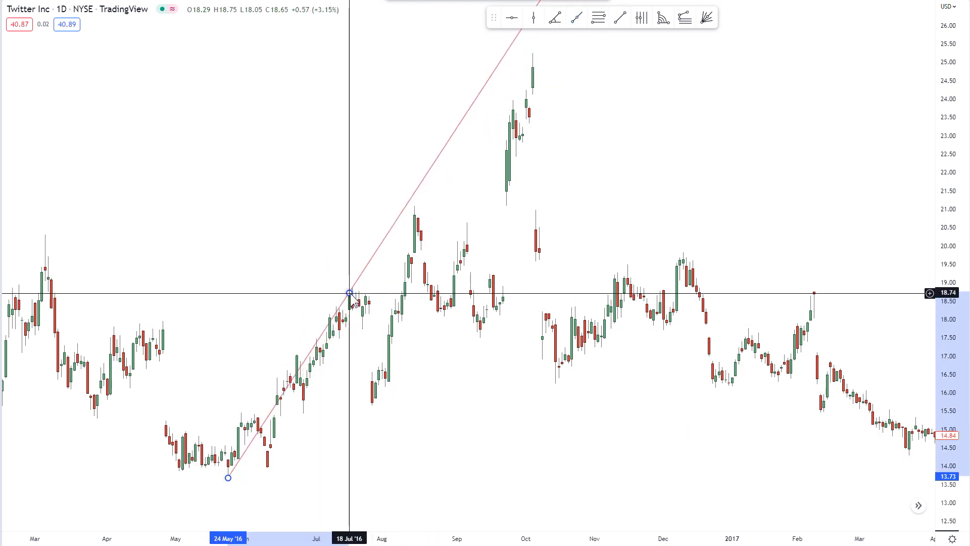
left_click_drag(349, 293, 353, 286)
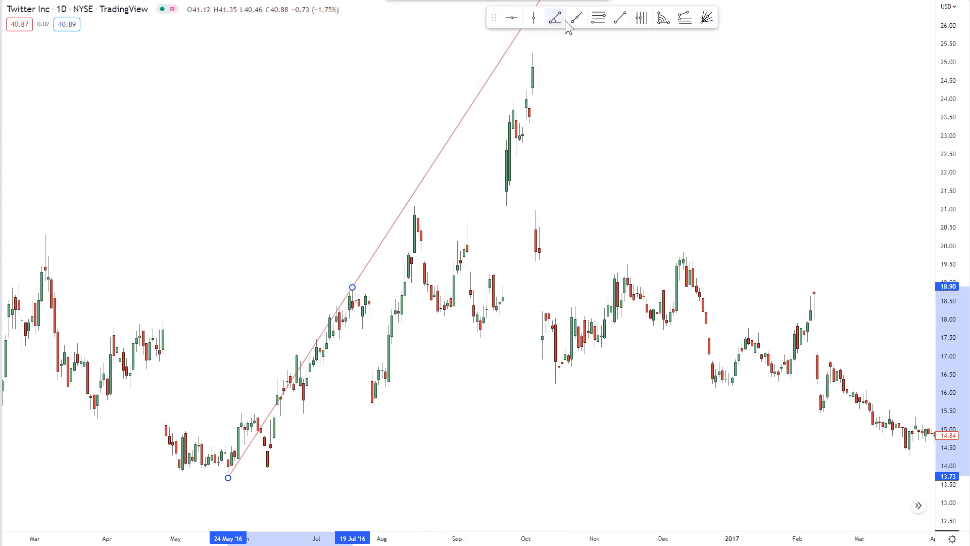
left_click(267, 468)
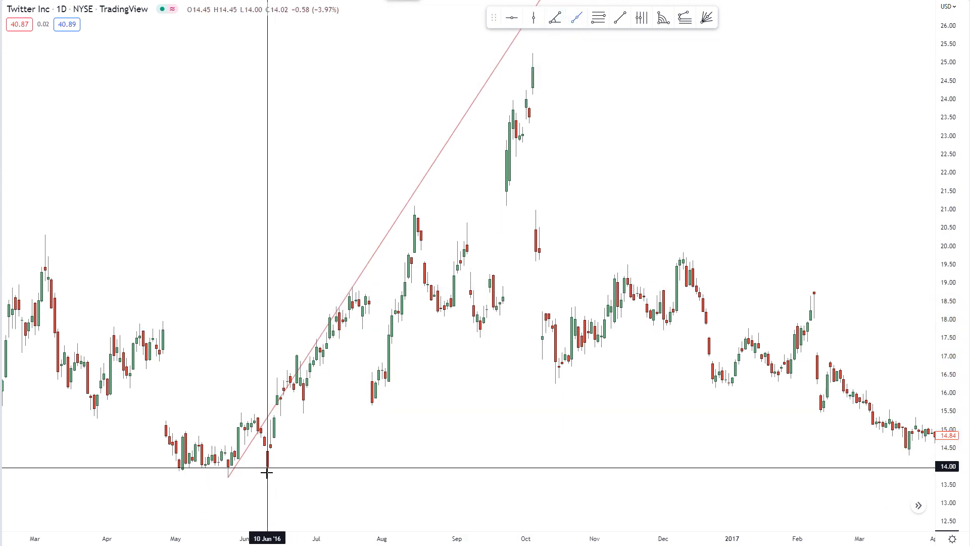
left_click(353, 287)
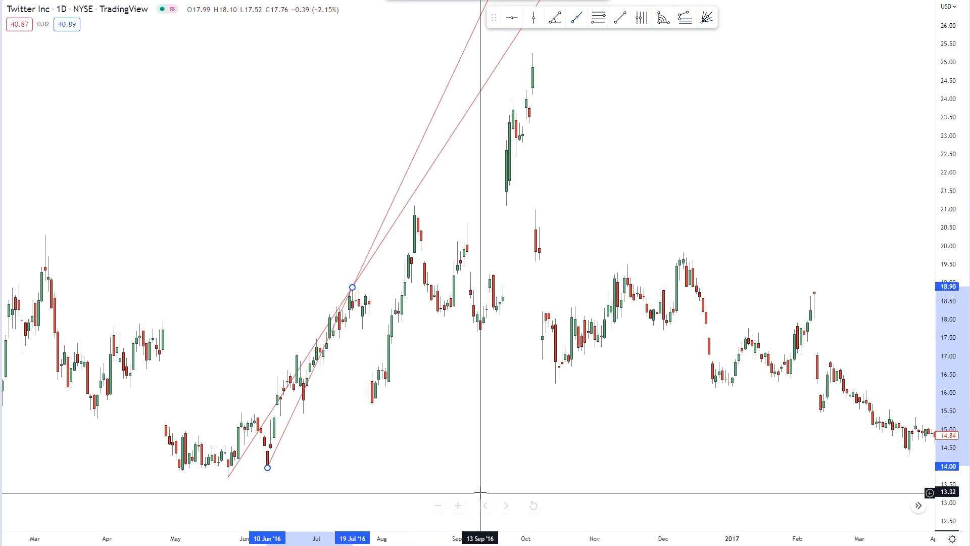
Shift the two rays, keeping their slopes, onto the late July and early August 2016 lows so that they cross.
left_click_drag(271, 412, 352, 435)
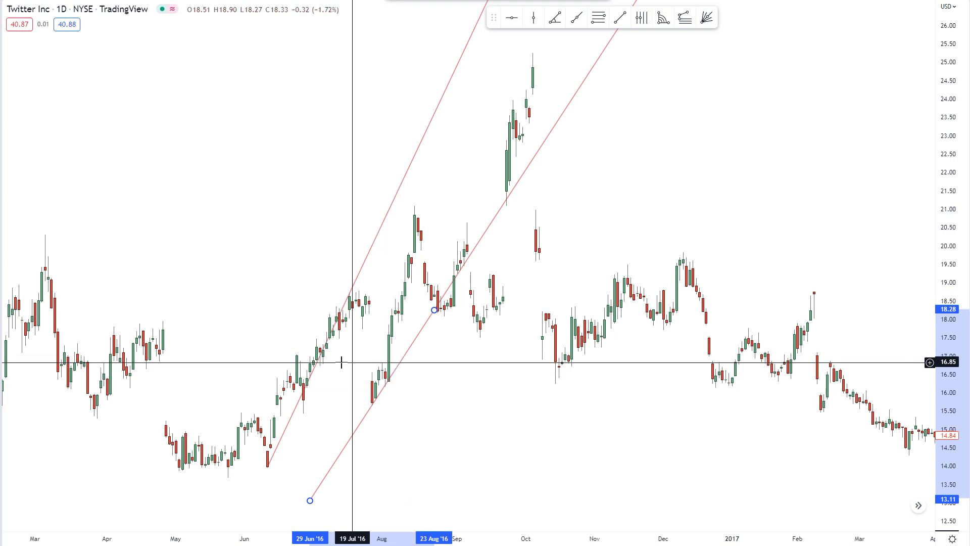
left_click_drag(359, 273, 383, 393)
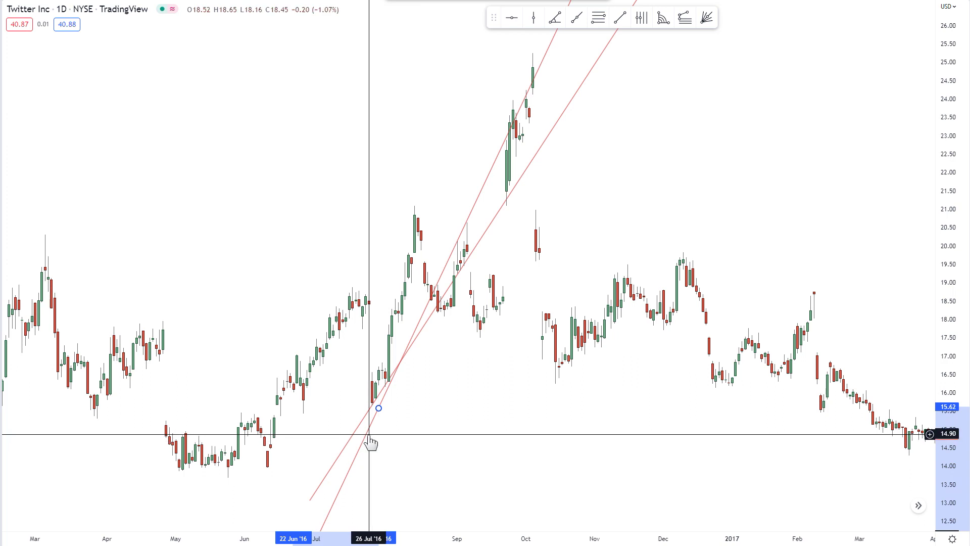
left_click_drag(367, 433, 366, 426)
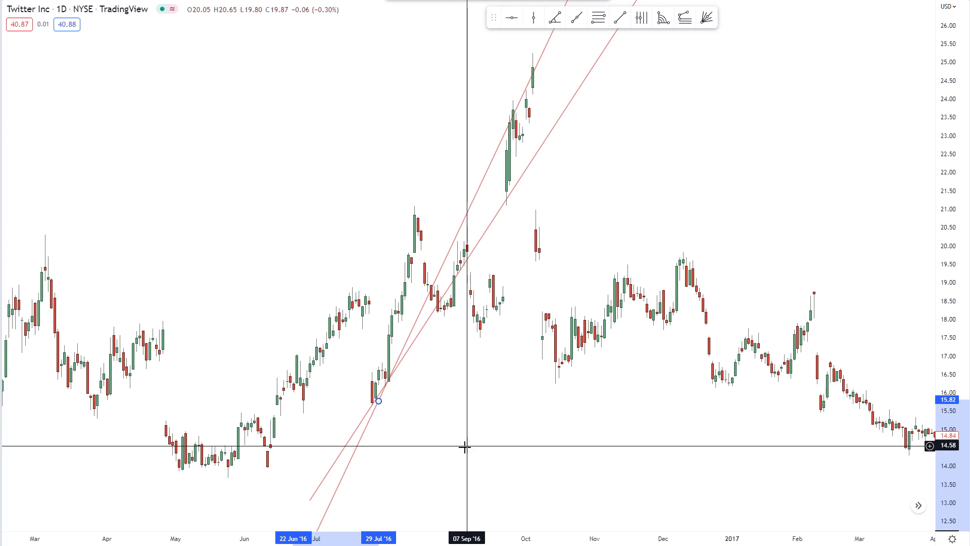
Delete both rays placed on the late July and early August 2016 lows.
key("Delete")
left_click(364, 427)
key("Delete")
Draw rays from the 11 August 2017 low (15.67) and the 18 August 2017 low (15.77), both through the mid-September 2017 high at 18.49.
left_click_drag(500, 432, 401, 412)
left_click_drag(502, 448, 134, 415)
left_click_drag(606, 473, 443, 459)
left_click_drag(593, 459, 543, 508)
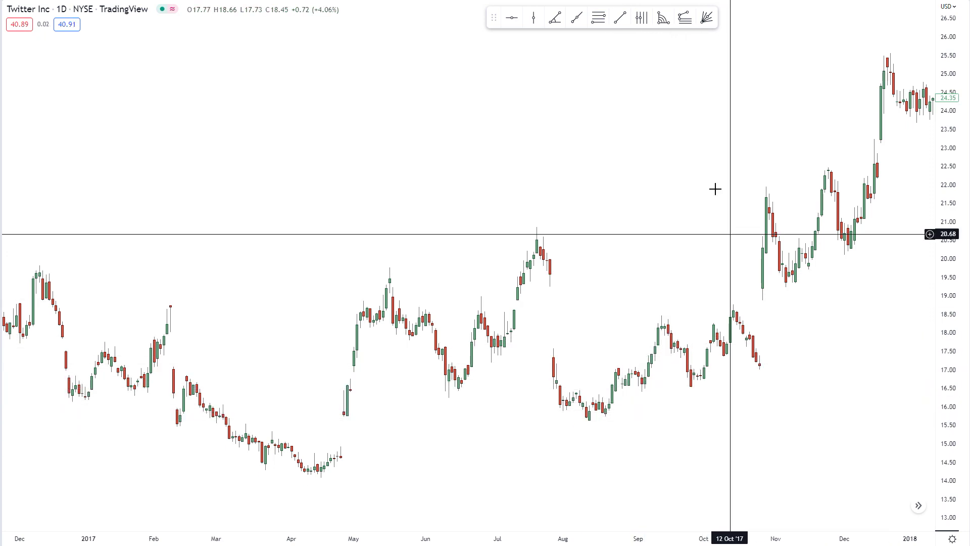
left_click(589, 420)
left_click(661, 316)
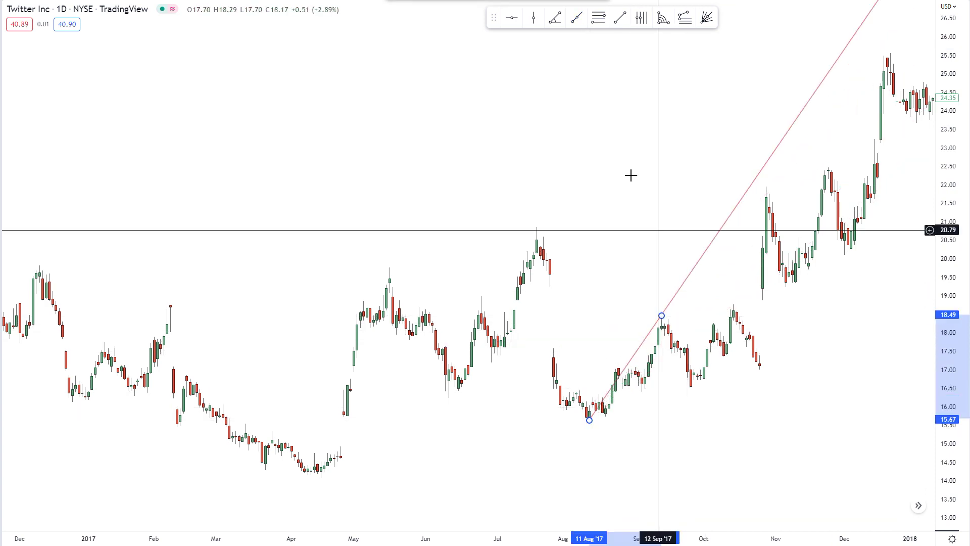
left_click(605, 416)
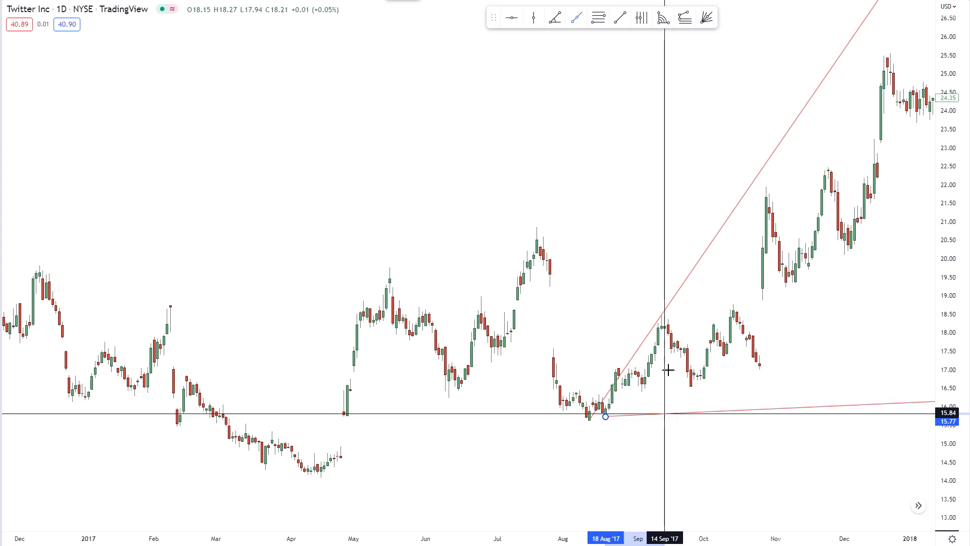
left_click(661, 315)
Shift both August 2017 rays, keeping their slopes, onto the successive lows around the end of September 2017.
left_click_drag(597, 393, 652, 426)
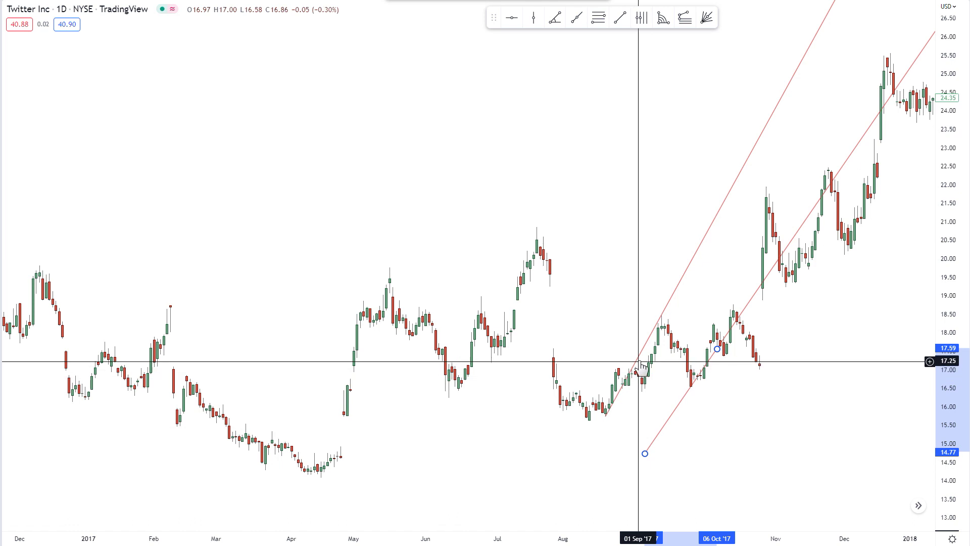
left_click_drag(639, 367, 695, 393)
left_click(769, 435)
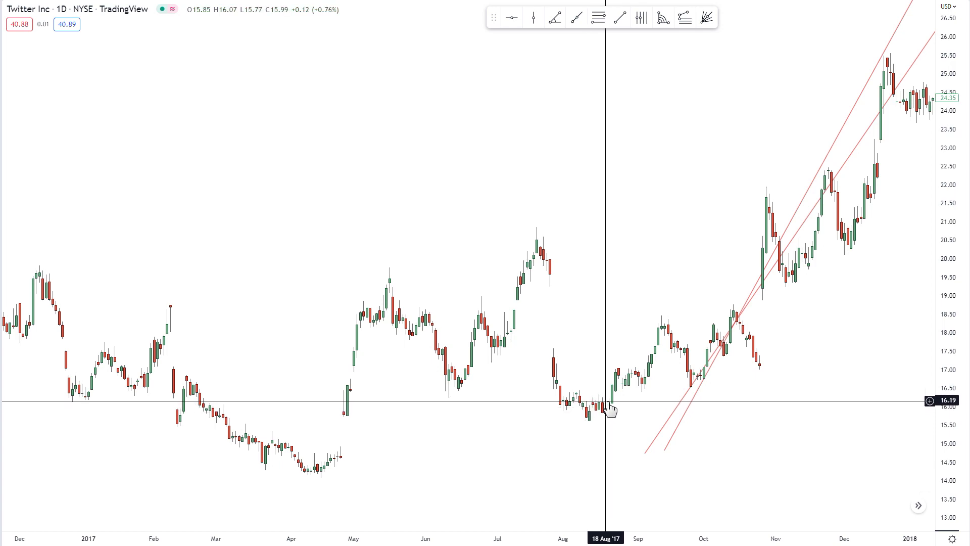
scroll(407, 331, "down", 5)
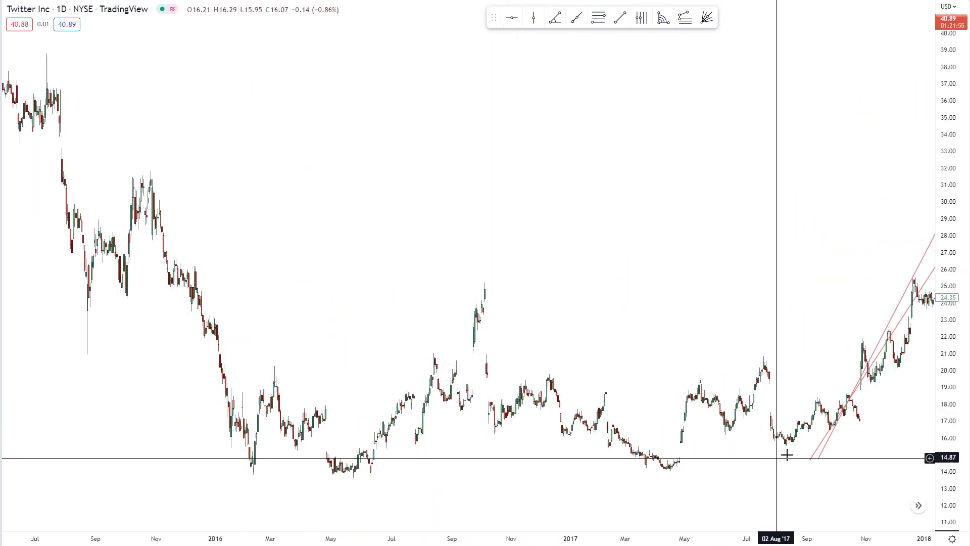
scroll(771, 511, "up", 5)
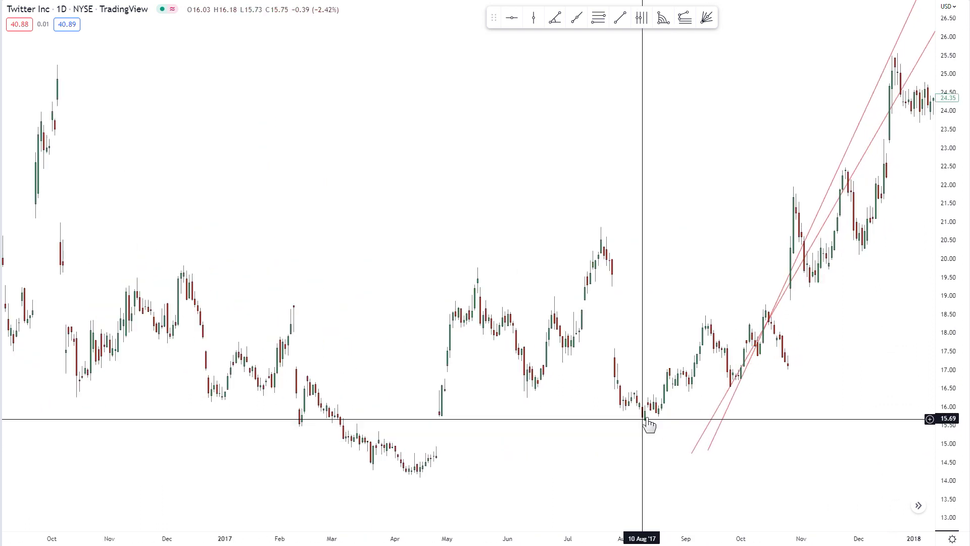